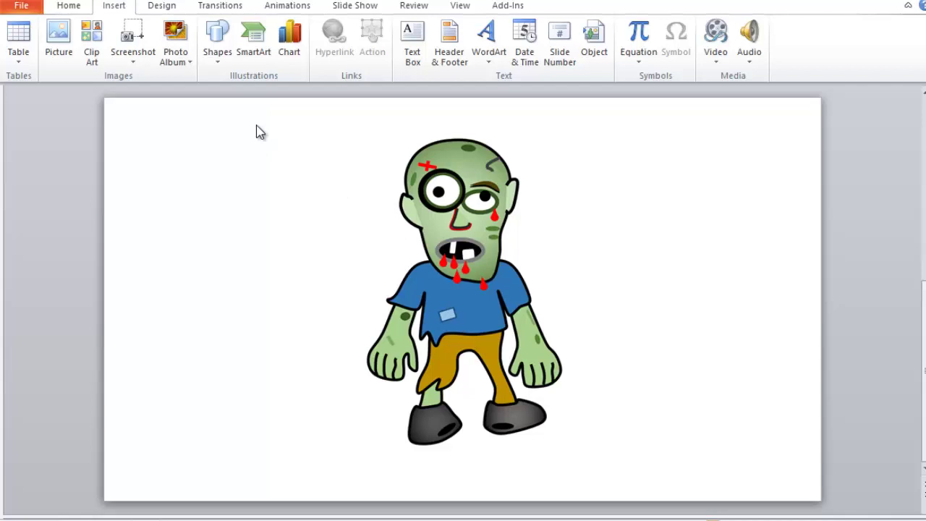
Replace the zombie picture on the slide with the zombie2 picture file and move it to the slide's left side
click(463, 232)
key(Delete)
click(123, 6)
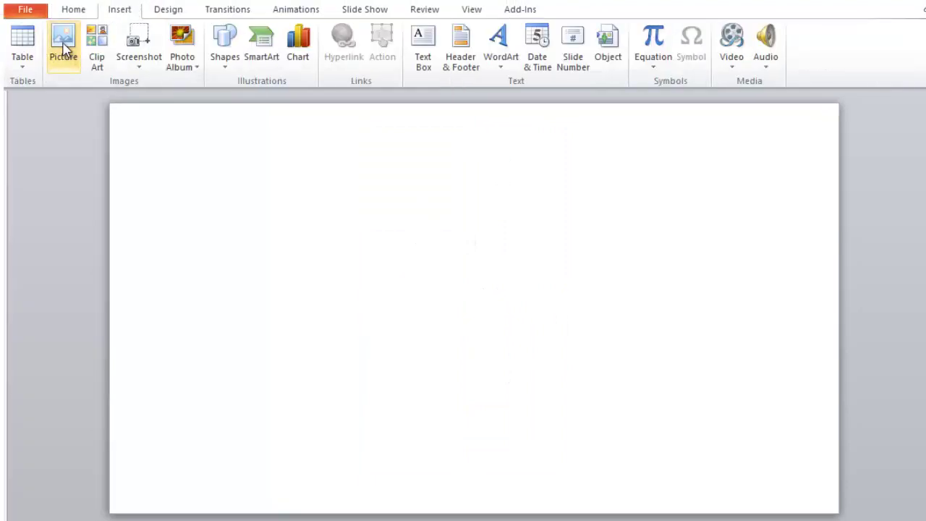
click(63, 48)
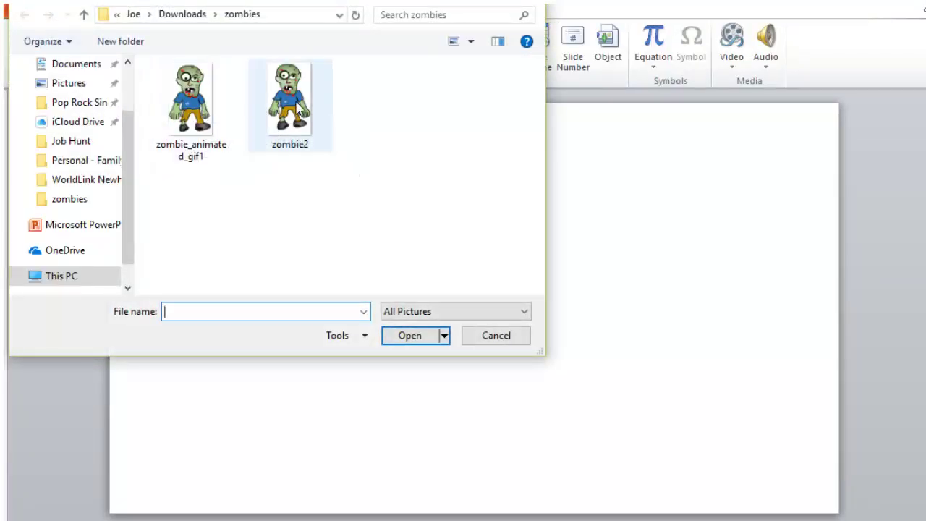
double_click(296, 103)
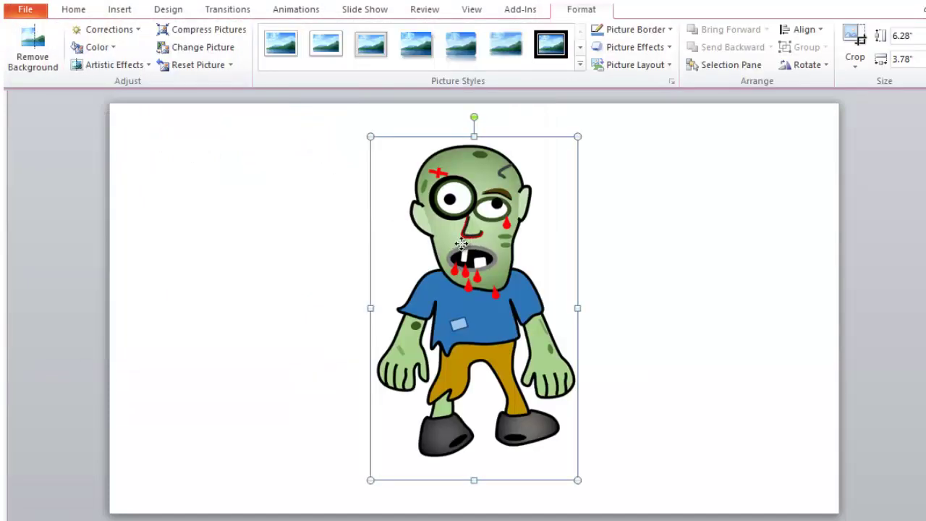
drag(466, 245, 231, 239)
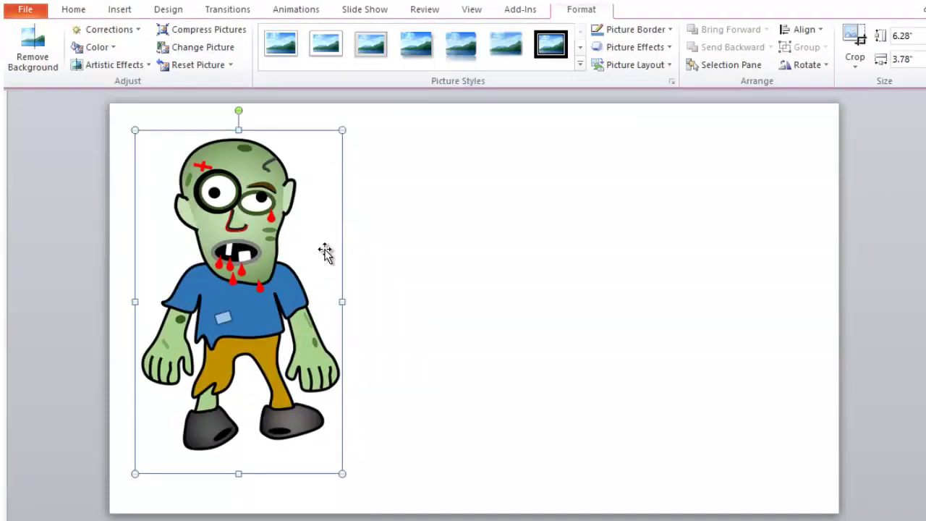
click(418, 265)
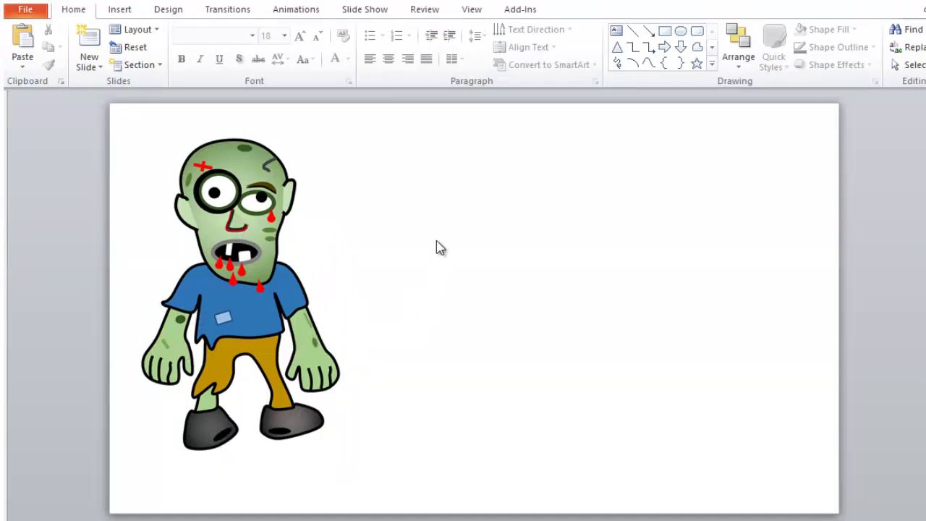
Draw a closed, upright leg shape about 1.26" tall and 0.68" wide with the Curve tool beside the zombie picture
click(120, 10)
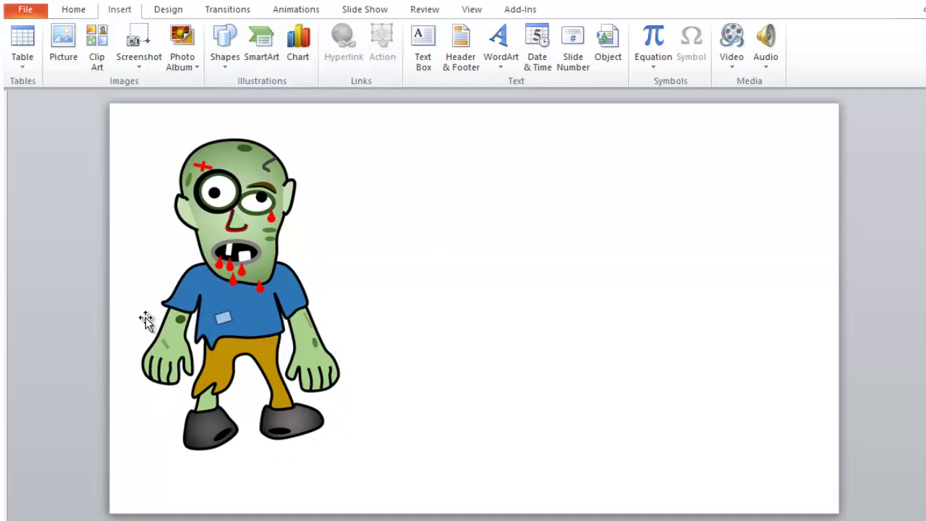
click(224, 55)
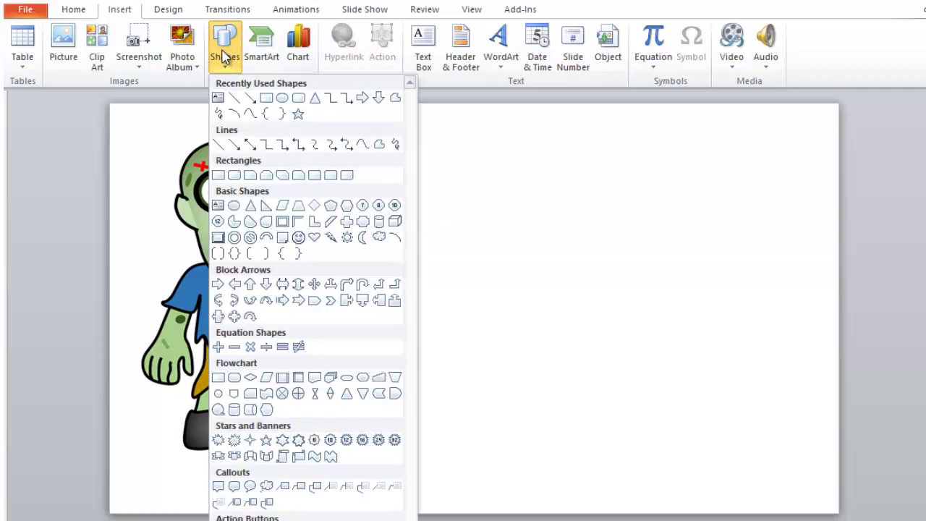
click(362, 145)
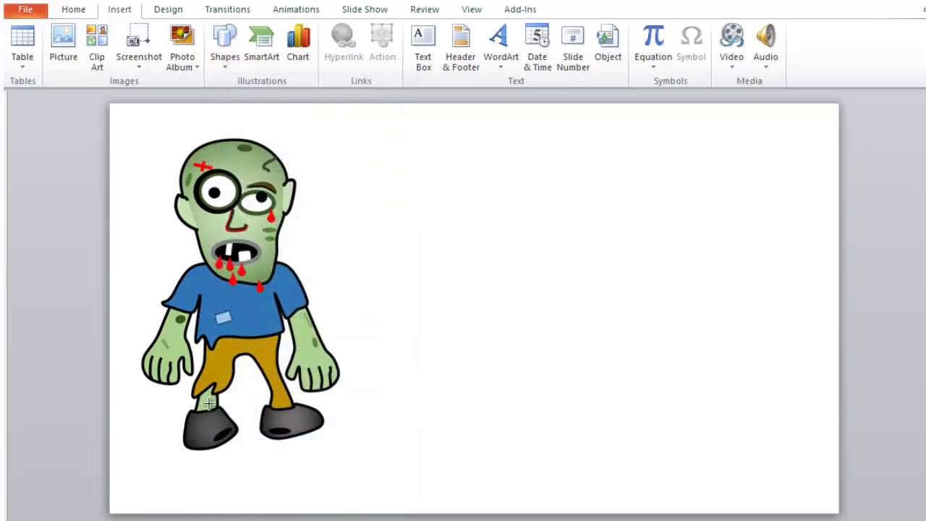
click(451, 366)
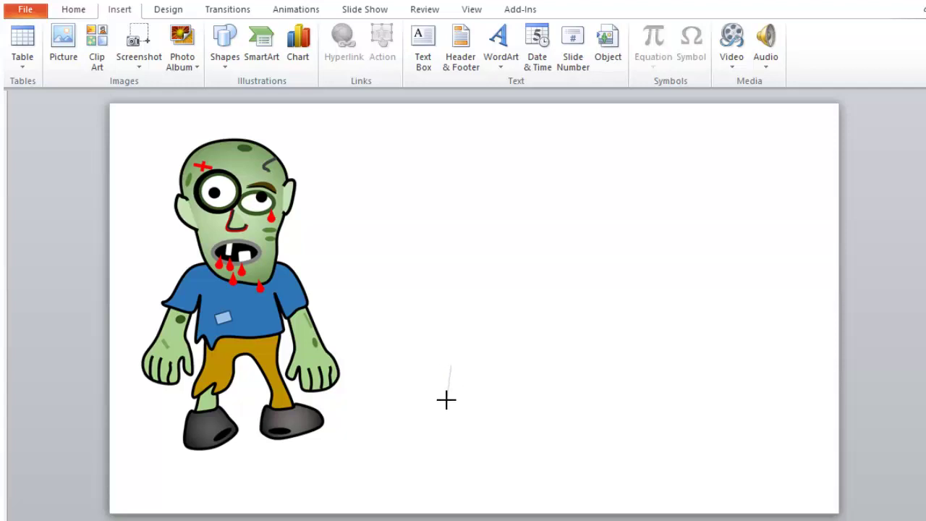
click(455, 410)
click(470, 345)
click(452, 371)
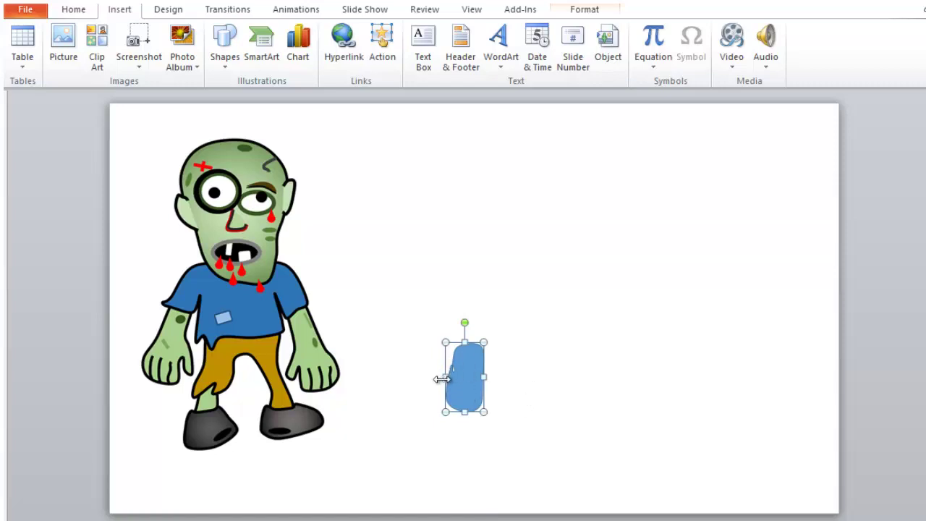
Give the leg shape a black outline with a 3 pt weight
scroll(664, 54, down, 8)
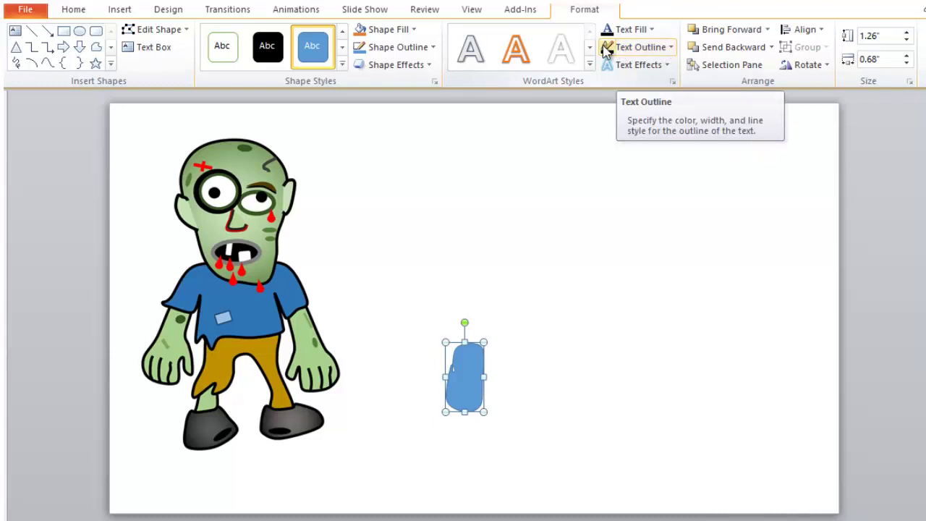
click(425, 48)
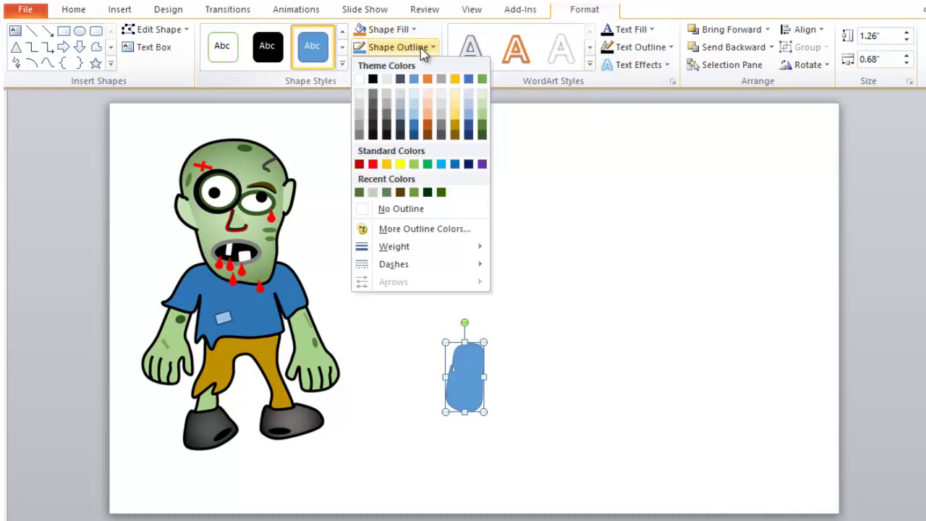
click(375, 79)
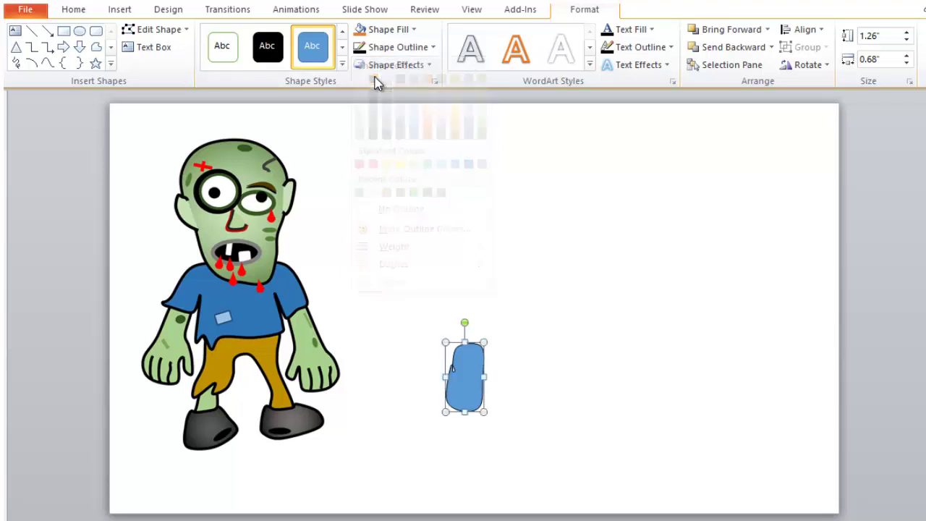
click(410, 52)
mouse_move(391, 263)
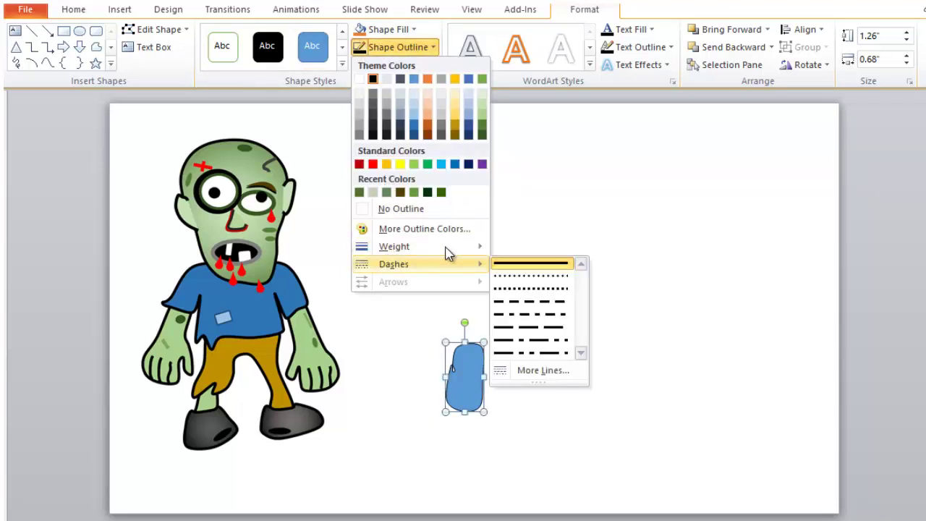
mouse_move(407, 247)
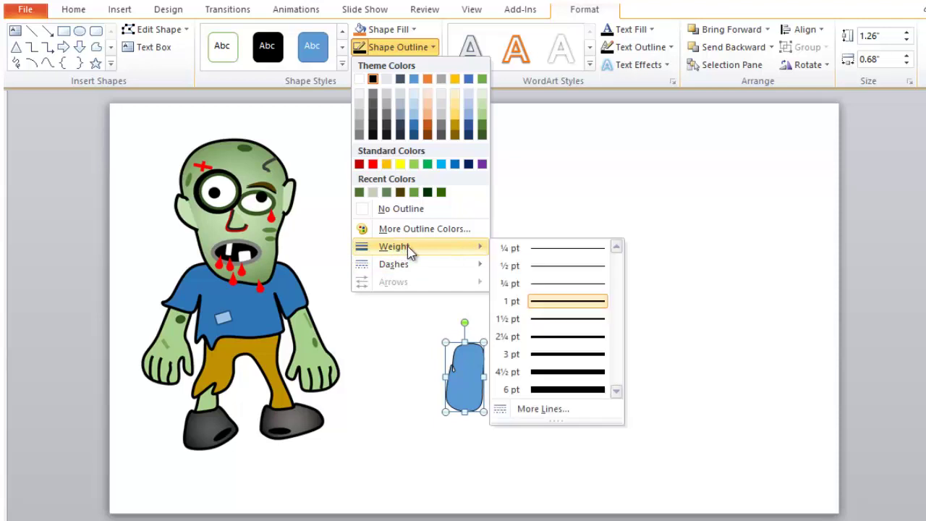
click(534, 354)
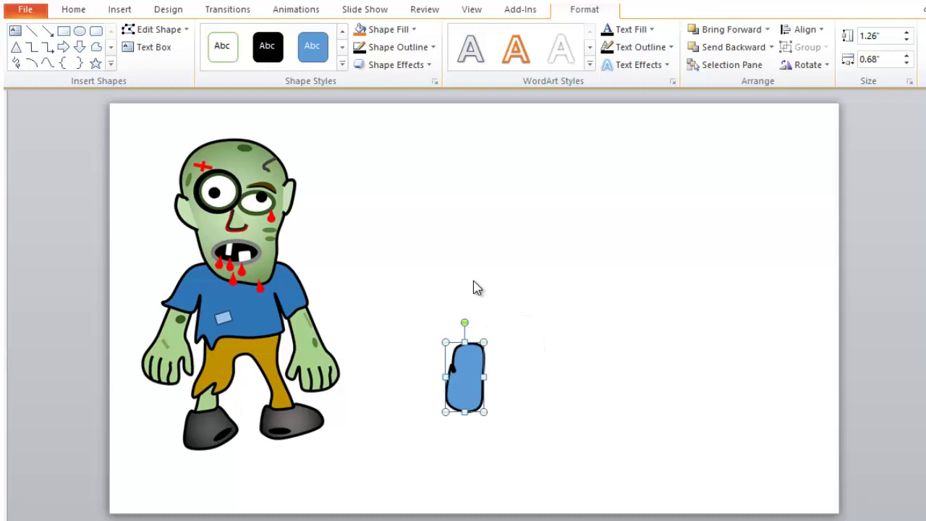
Fill the leg shape with light green and narrow it to about 0.57" wide
click(414, 30)
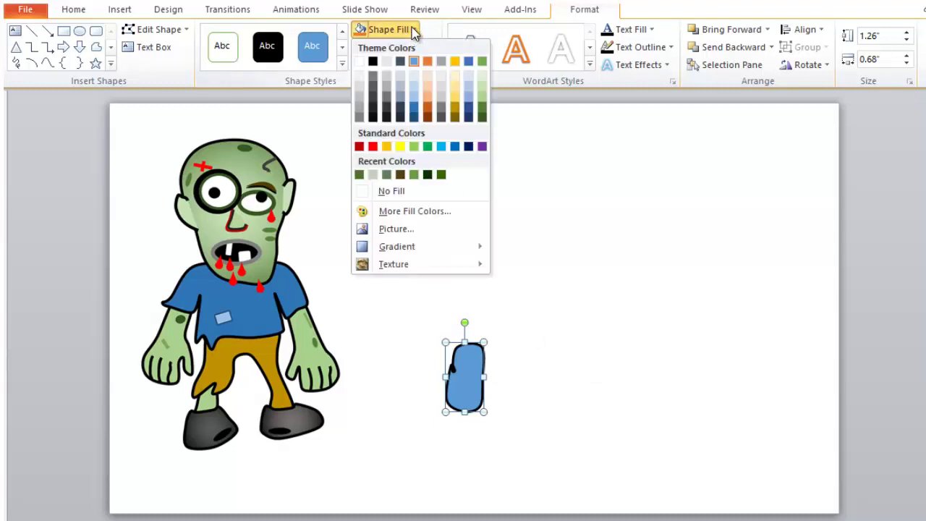
click(482, 99)
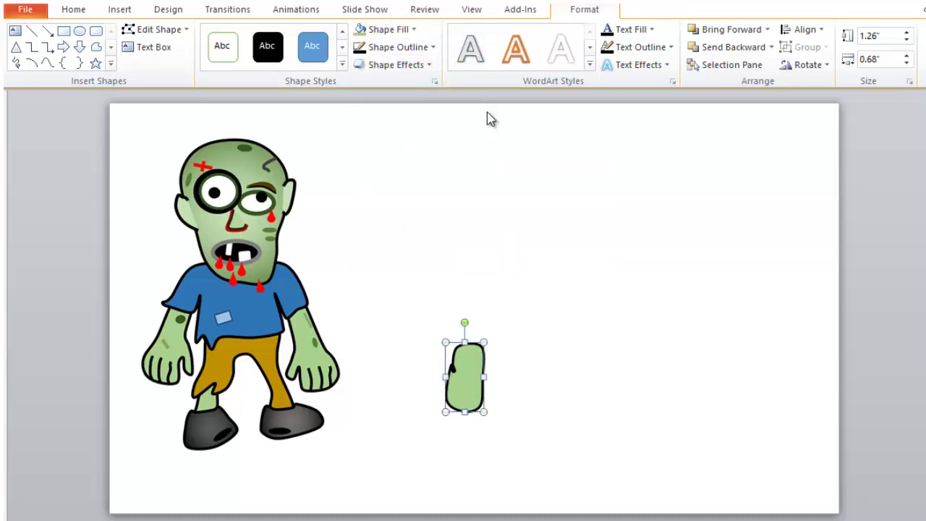
click(470, 288)
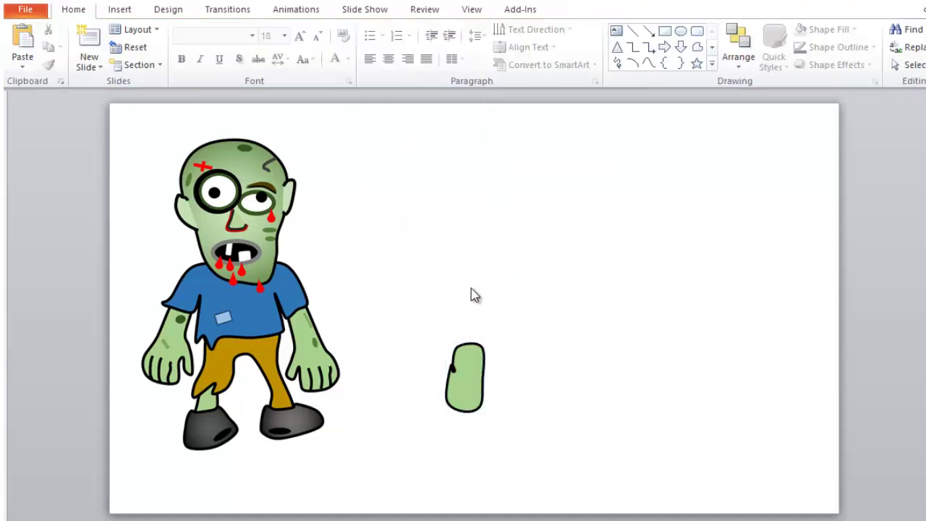
click(482, 372)
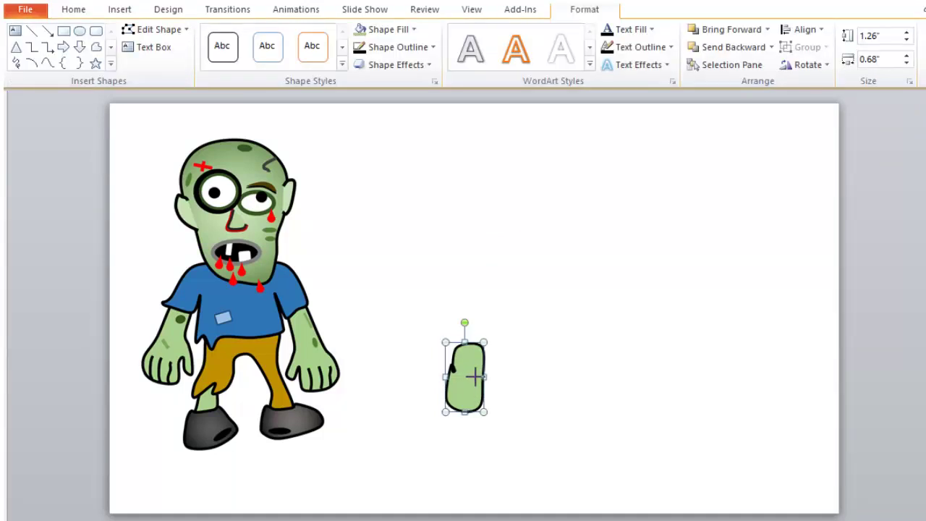
drag(474, 377, 478, 377)
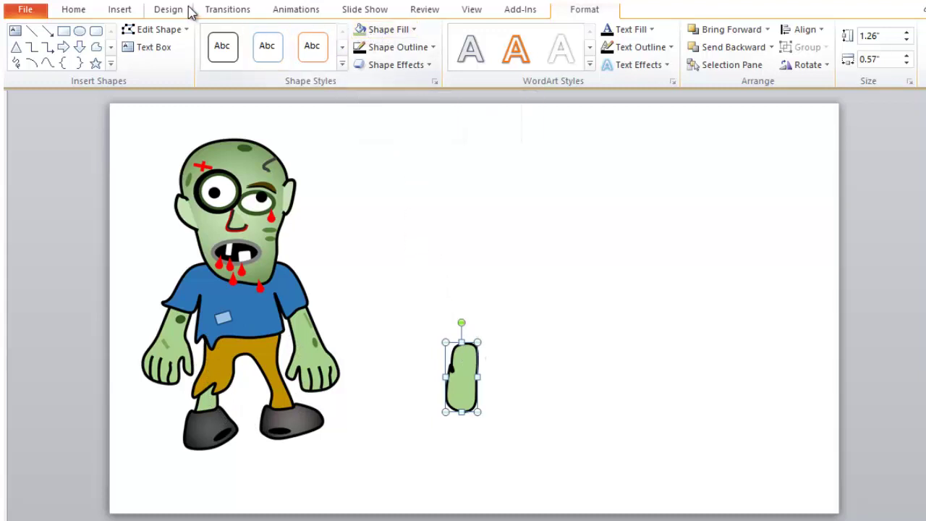
Draw closed trousers with a torn cuff over the green leg using the Curve tool, about 2.23" tall and 2.44" wide
click(120, 13)
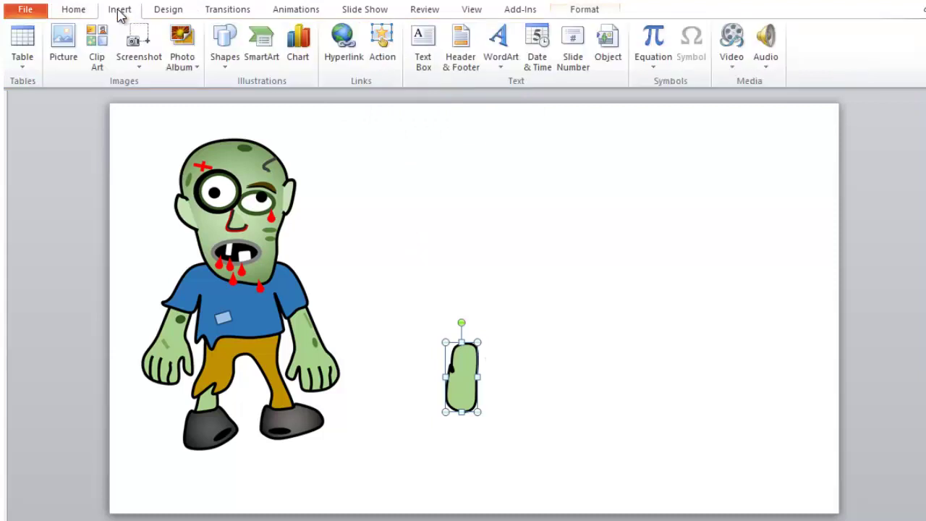
click(225, 45)
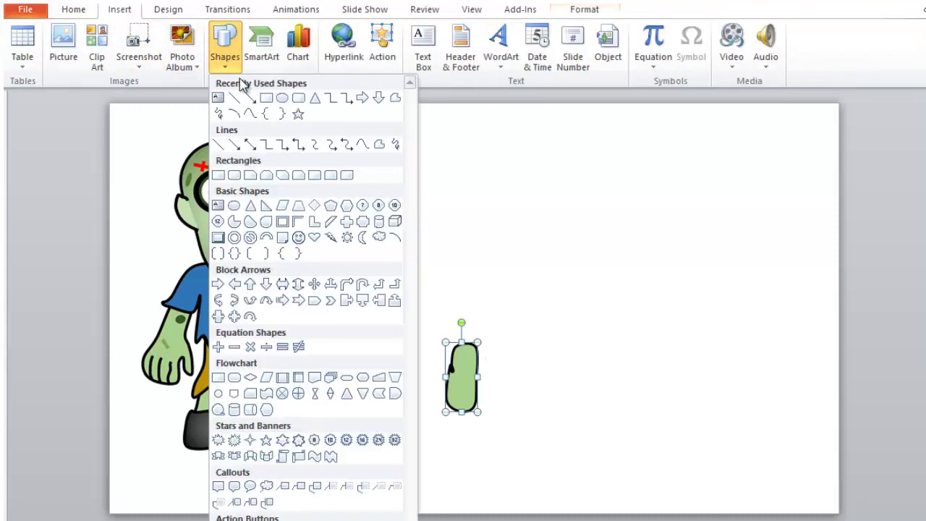
click(362, 144)
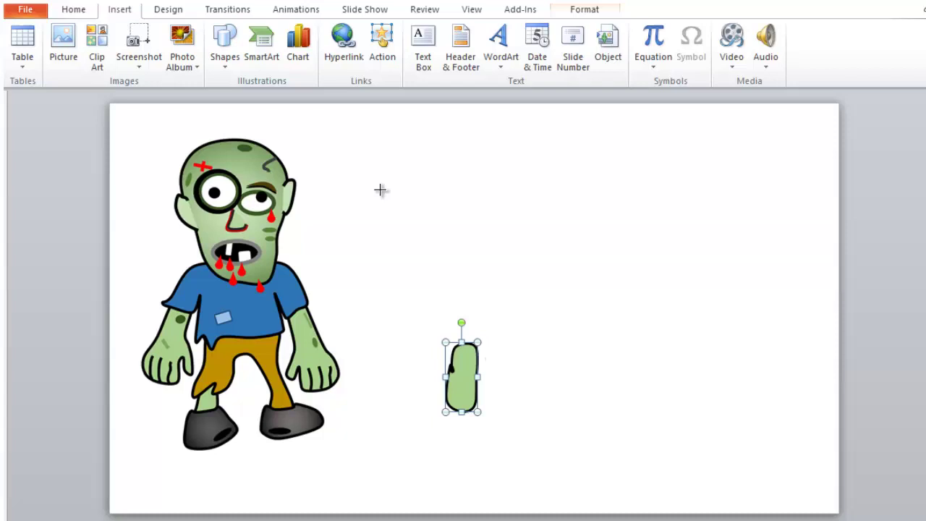
click(445, 268)
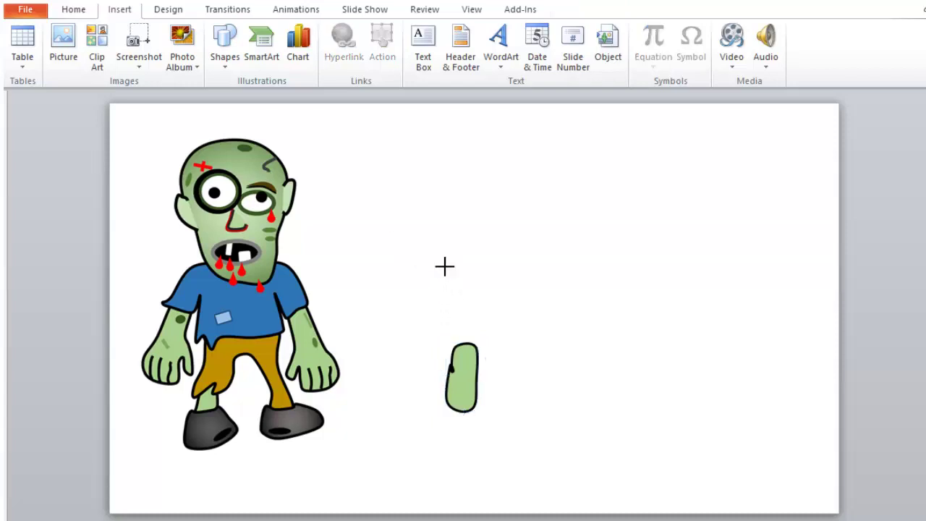
click(539, 269)
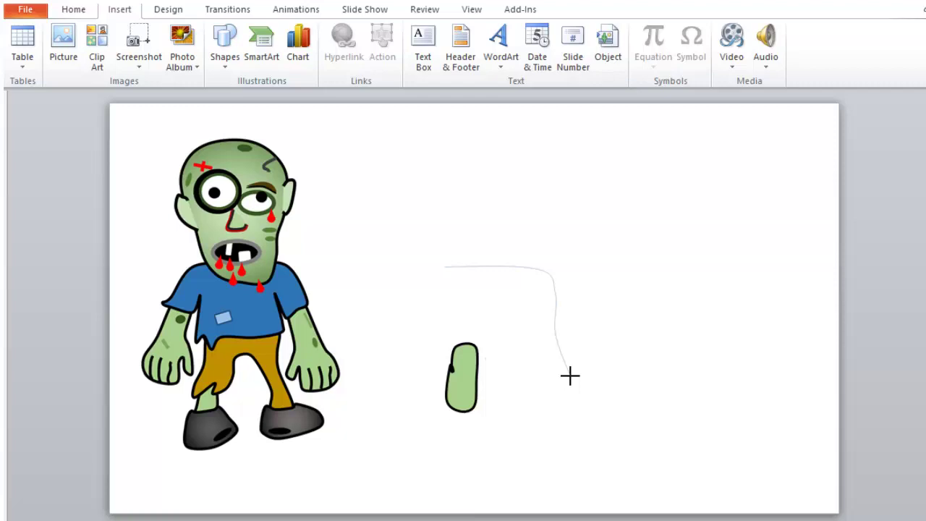
click(571, 379)
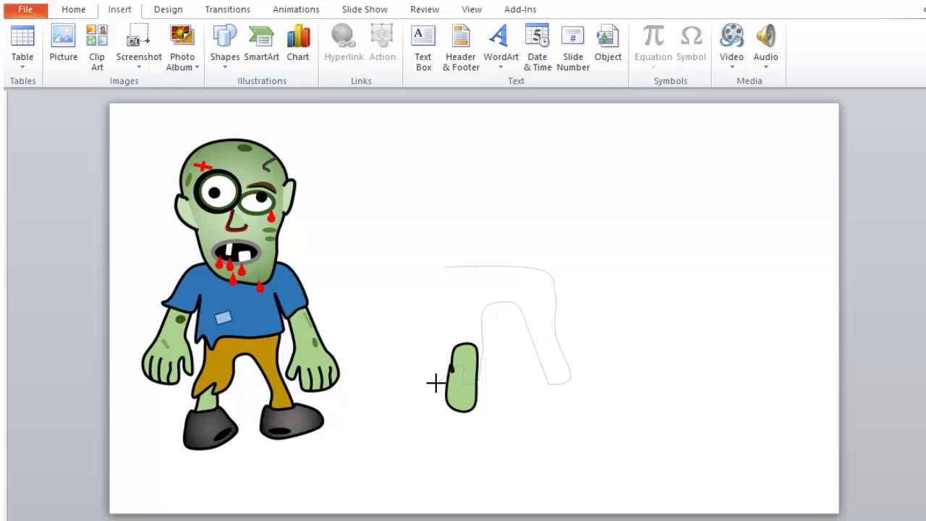
mouse_move(439, 382)
mouse_down()
mouse_move(437, 323)
mouse_move(450, 314)
mouse_move(445, 268)
mouse_up()
click(449, 271)
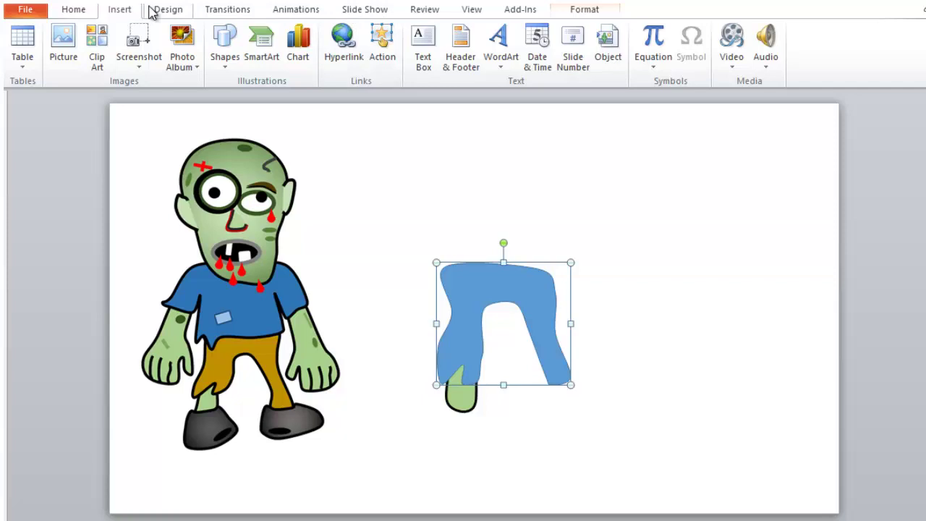
Give the trousers shape a black outline with a 3 pt weight
click(585, 10)
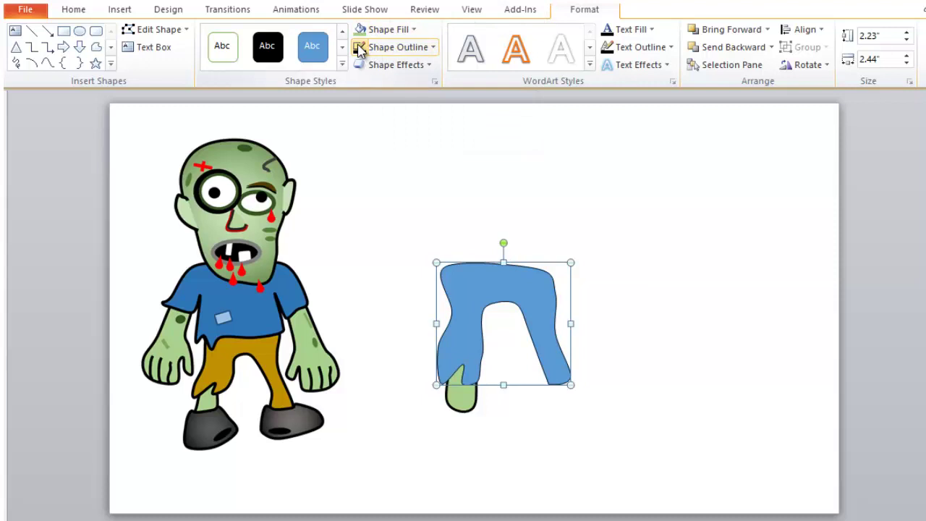
click(432, 47)
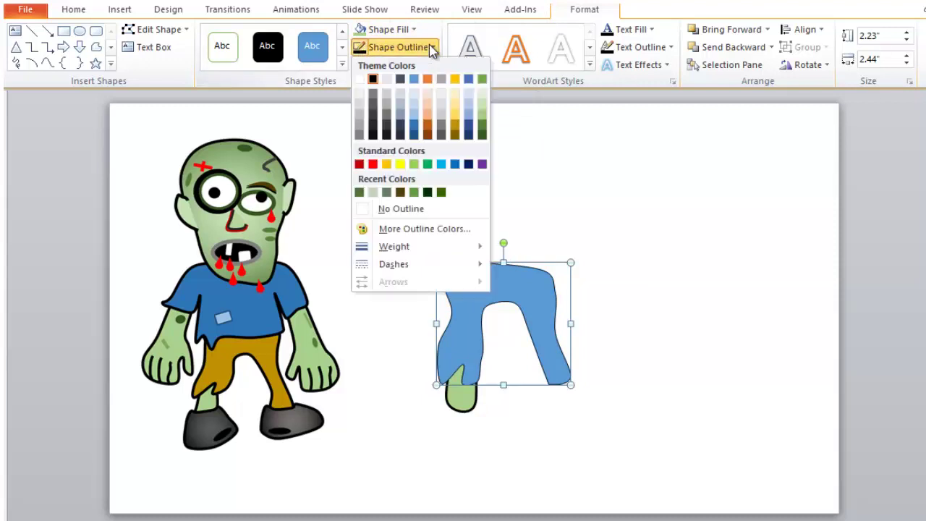
mouse_move(440, 250)
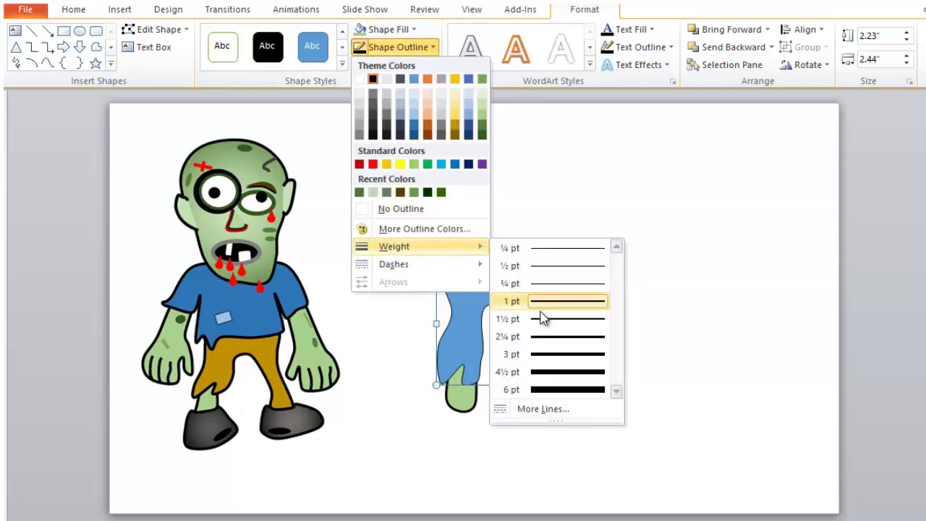
click(541, 356)
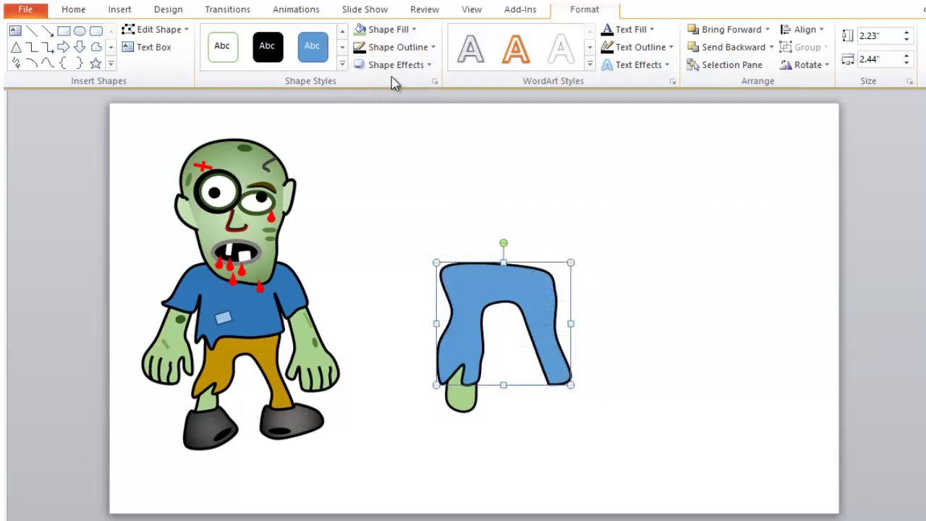
Fill the trousers with purple and shrink them slightly so they fit over the green leg
click(414, 30)
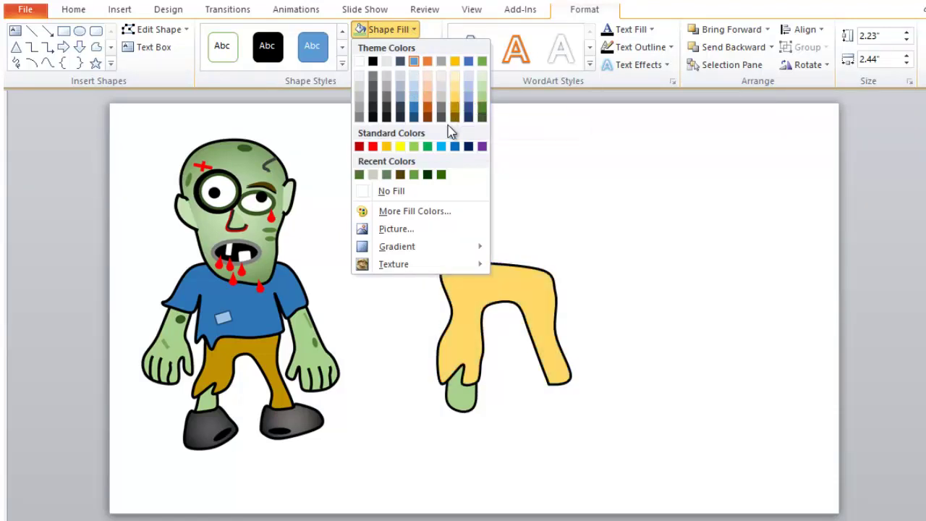
click(483, 147)
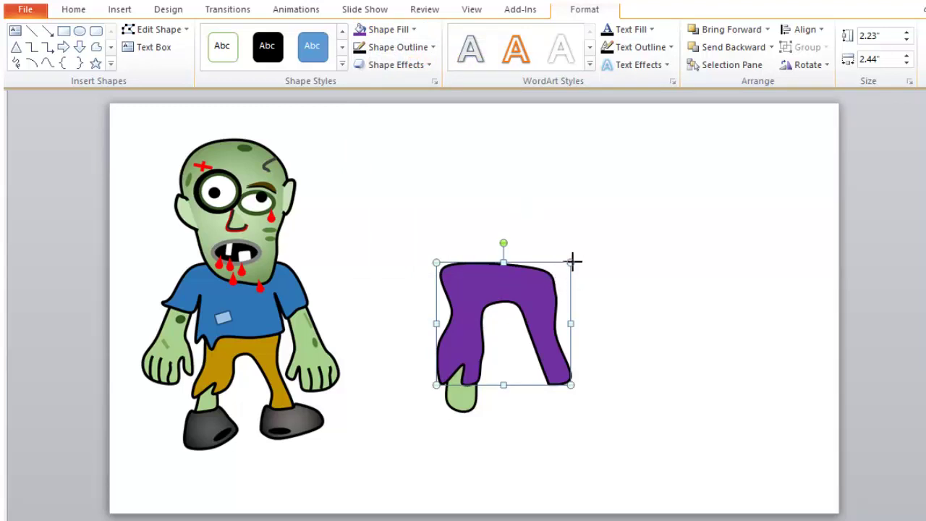
drag(571, 262, 527, 300)
click(621, 329)
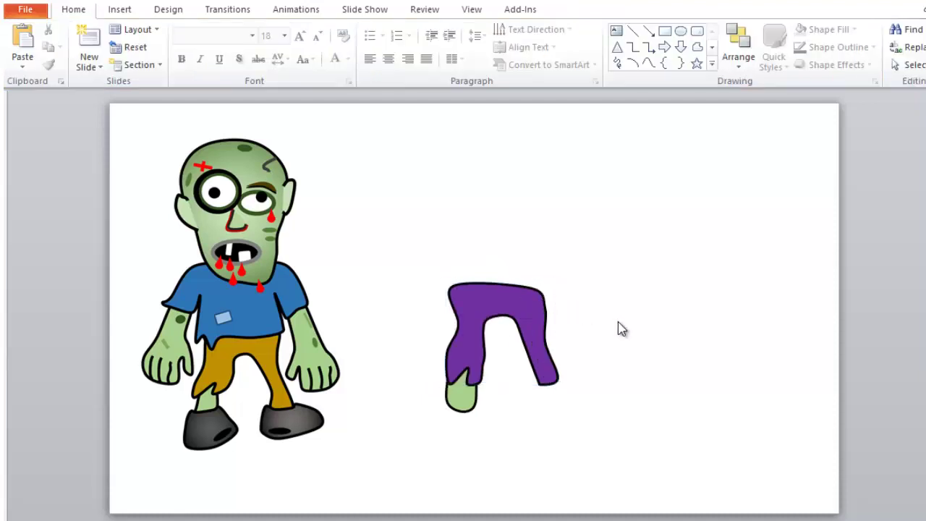
Shorten the purple trousers from their waist edge to about 1.51" tall, keeping their width
click(544, 338)
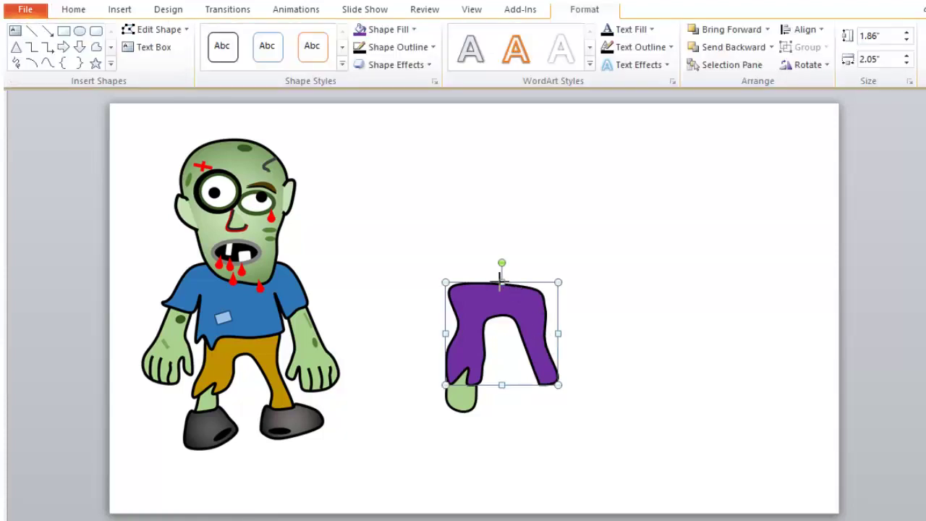
drag(501, 281, 501, 301)
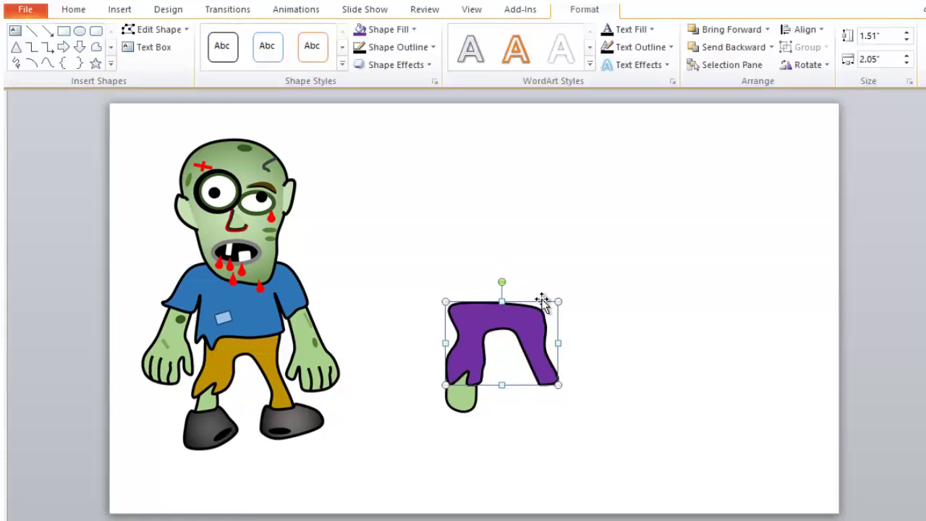
click(573, 318)
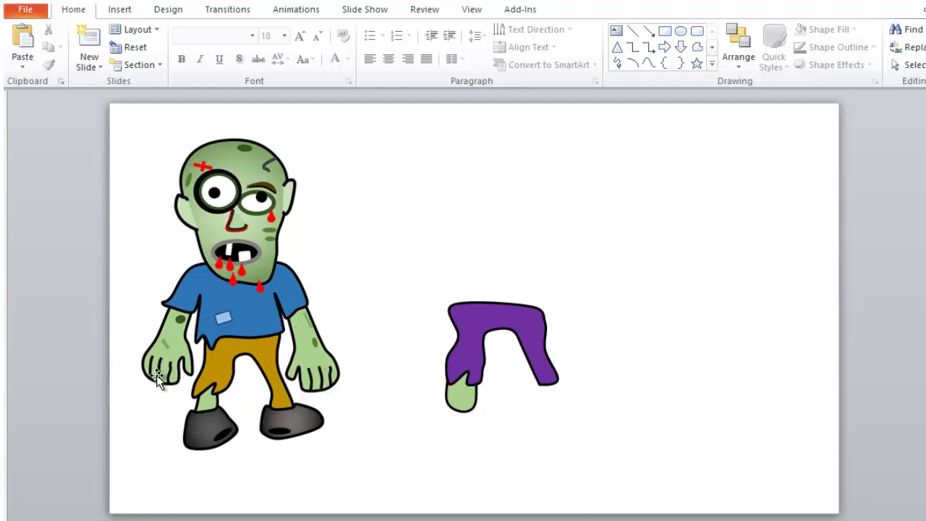
Draw a closed arm with a hand and thumb to the right of the trousers using the Curve tool, about 2.45" tall and 1.29" wide
click(119, 13)
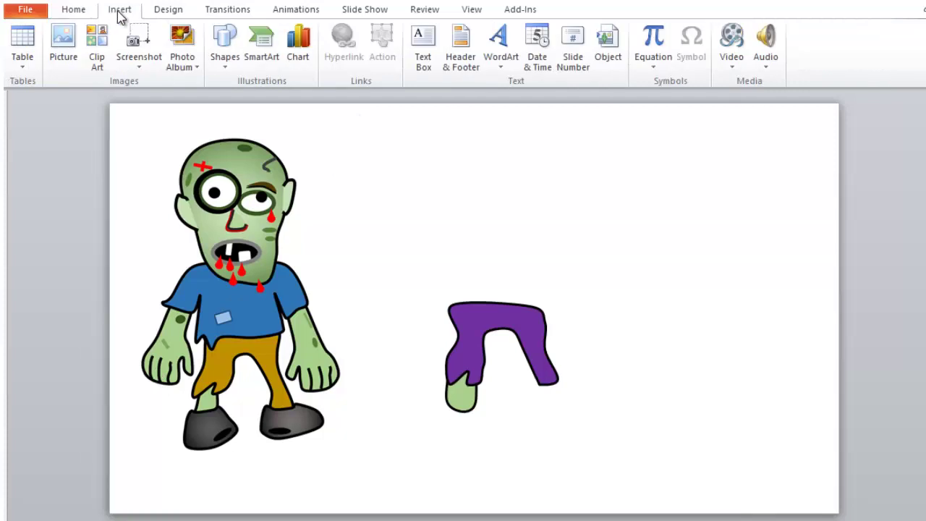
click(228, 67)
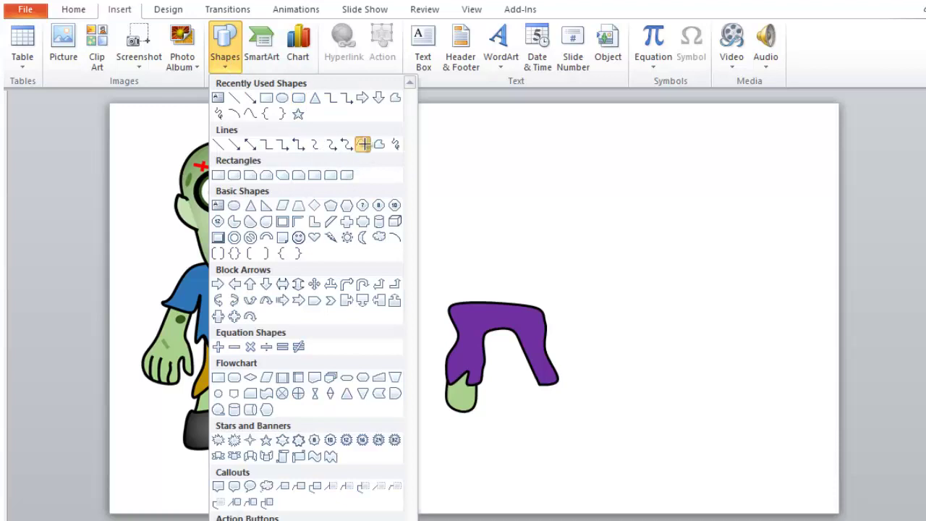
click(363, 144)
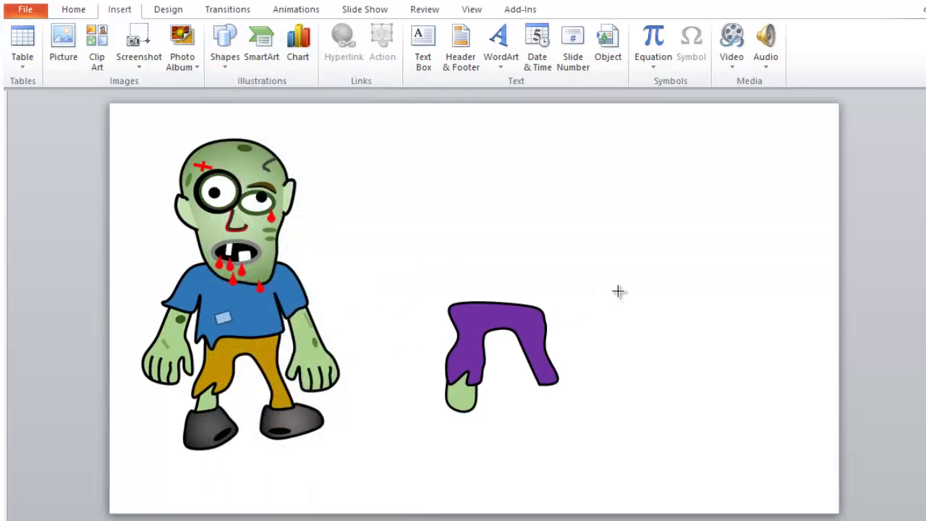
click(599, 277)
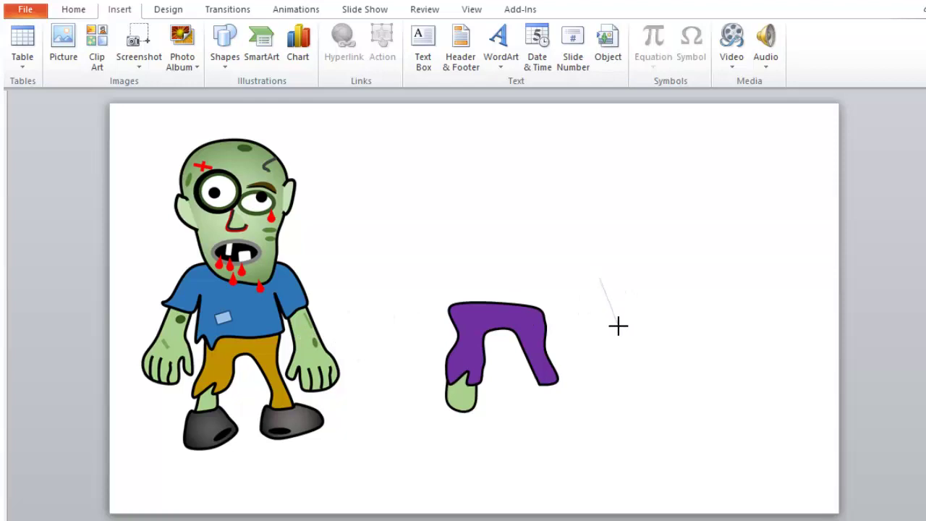
click(638, 362)
click(600, 282)
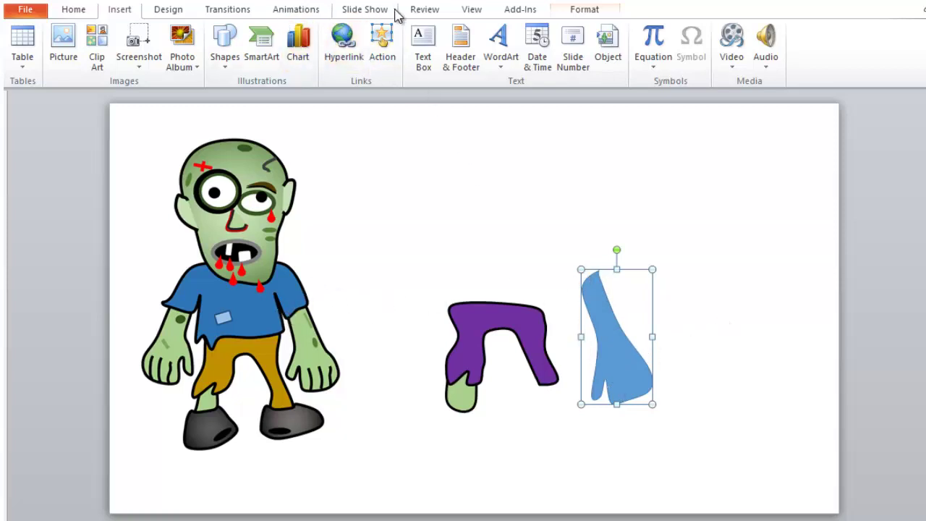
Fill the new arm with the light green of the leg and give it a thick black outline
click(585, 13)
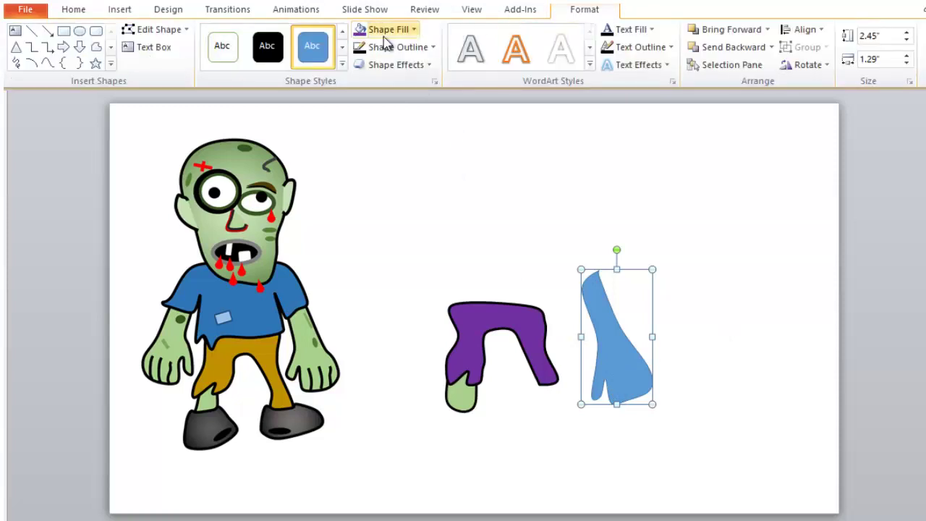
click(415, 31)
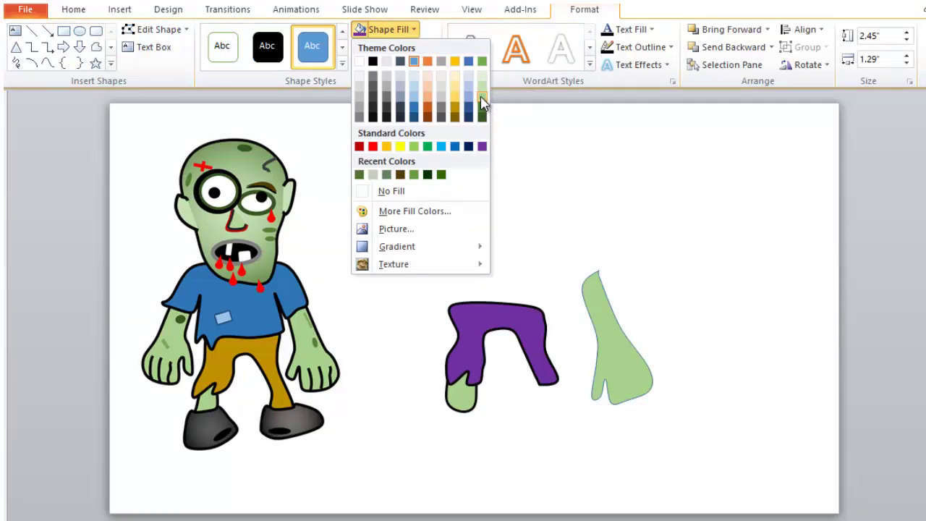
click(482, 101)
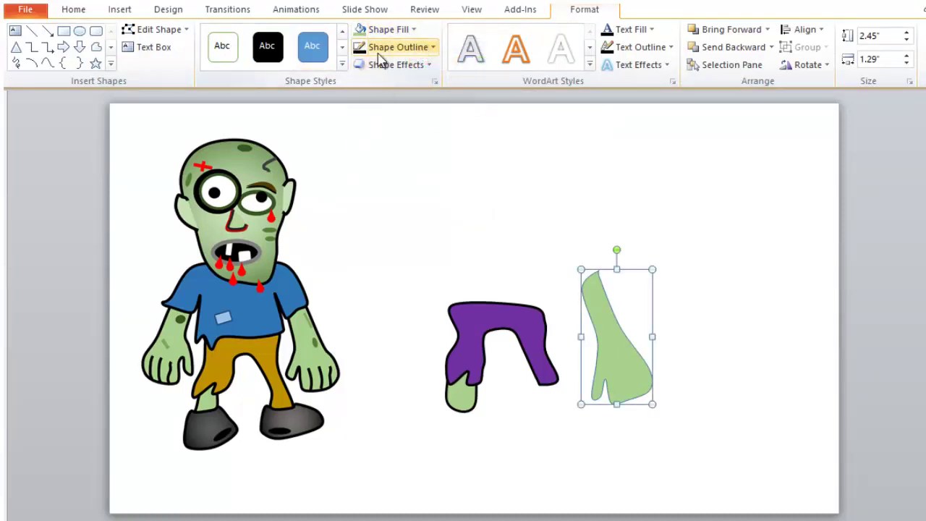
click(434, 51)
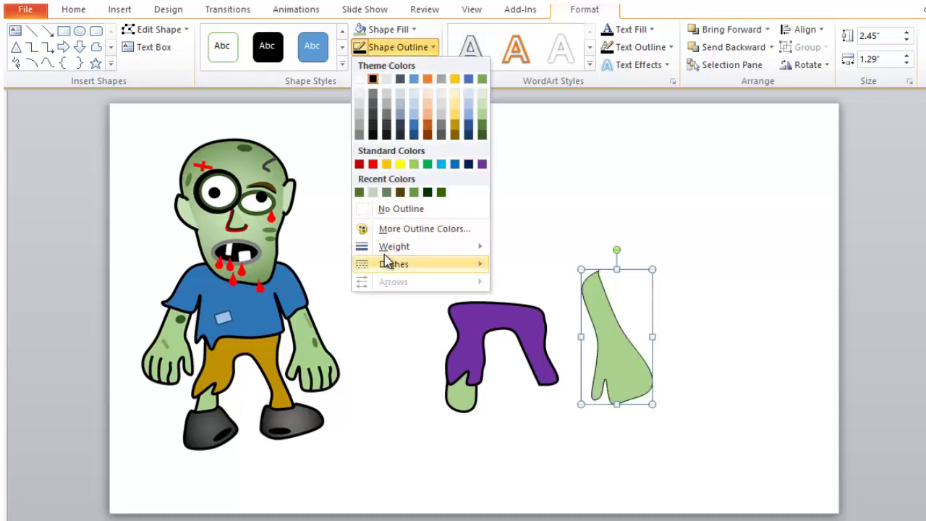
mouse_move(442, 248)
click(533, 355)
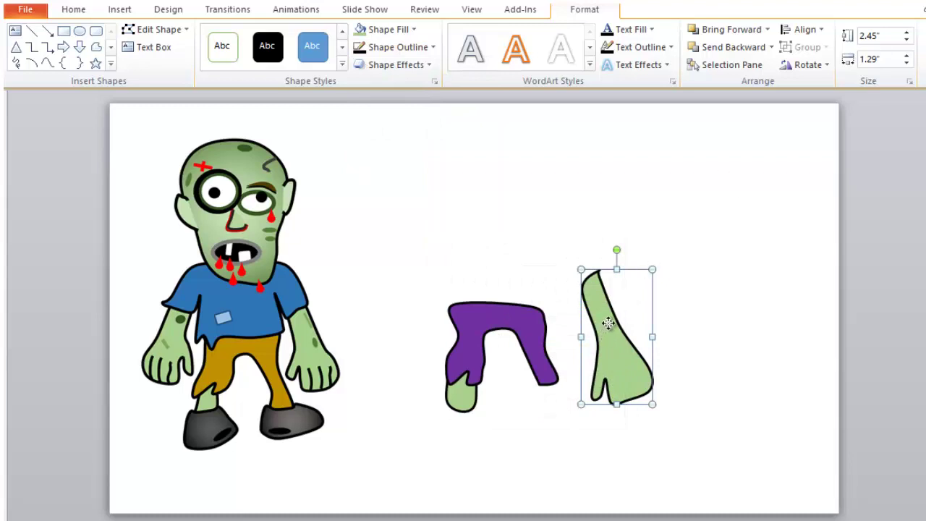
Move the green arm higher beside the trousers and shrink it to about 2.04" tall and 1.07" wide
drag(601, 328, 640, 275)
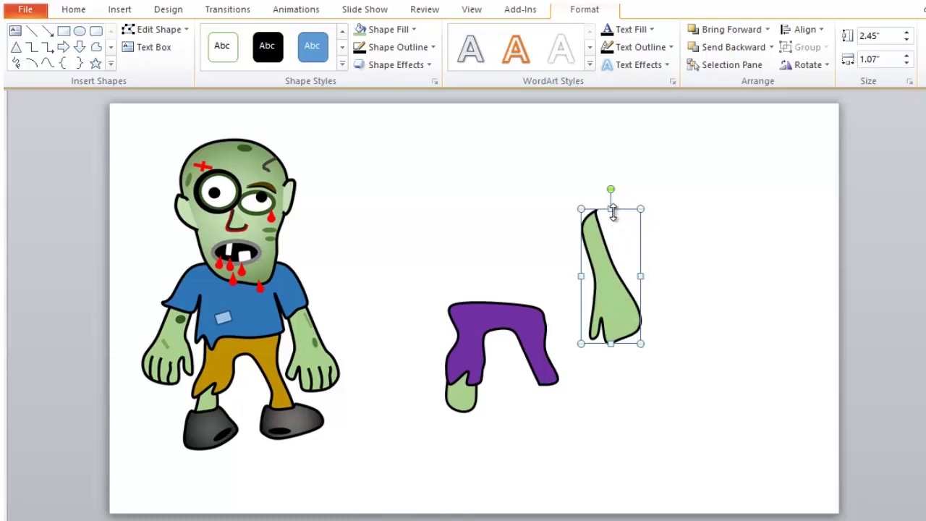
drag(612, 223, 616, 233)
click(688, 302)
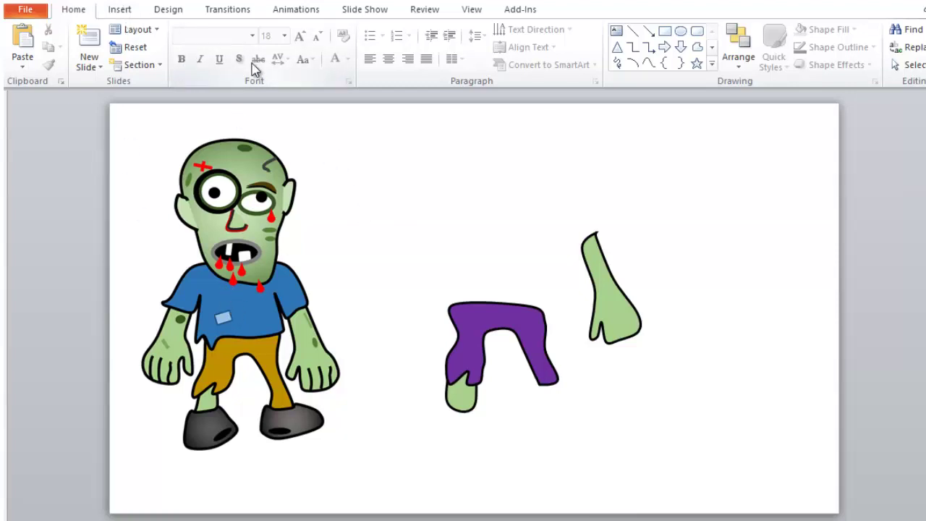
Draw a second closed arm with a hand between the reference zombie and the trousers using the Curve tool, about 2.62" tall and 1.07" wide
click(121, 9)
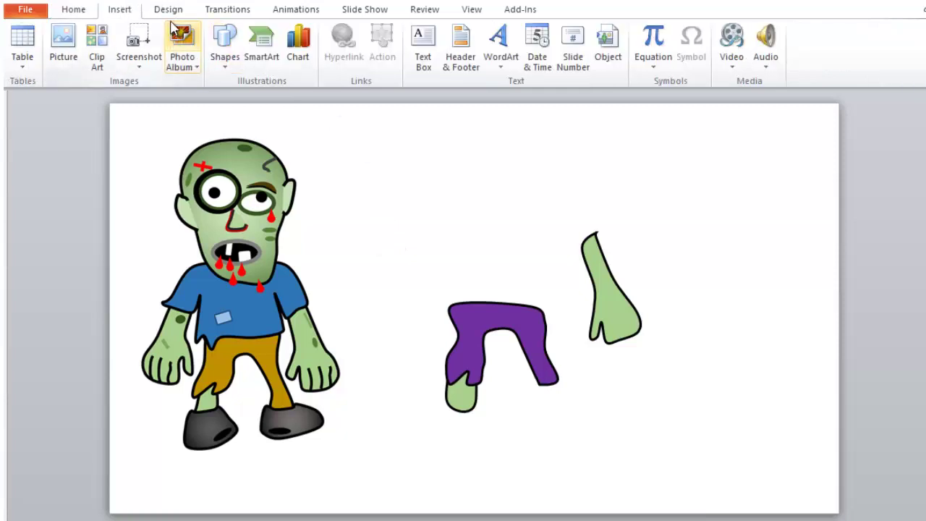
click(234, 56)
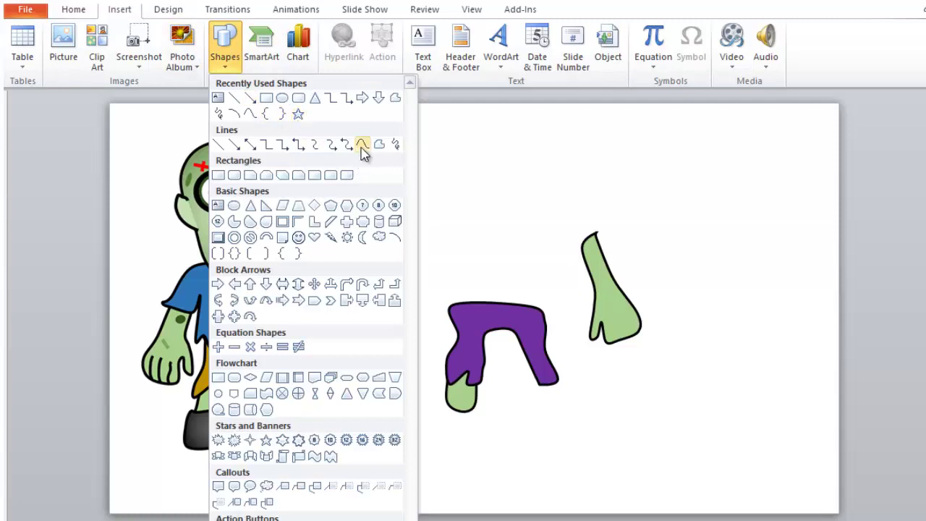
click(363, 144)
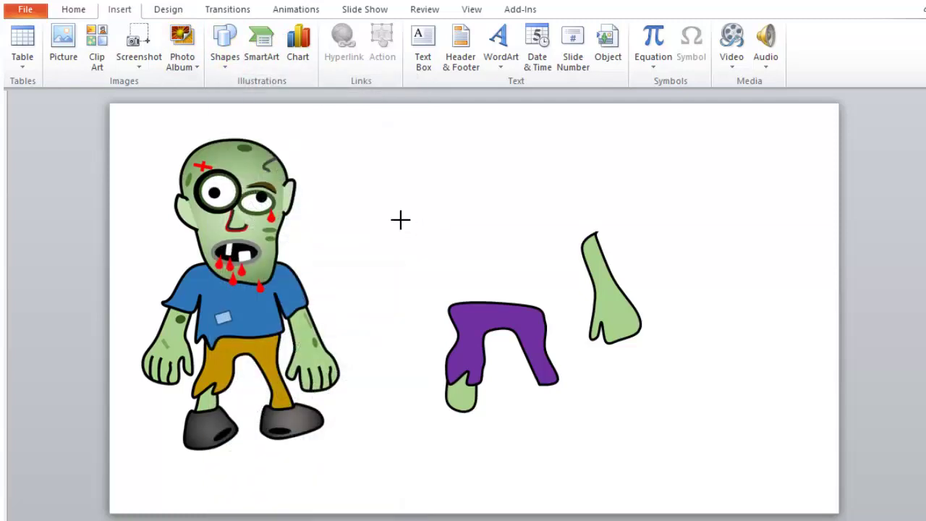
click(400, 220)
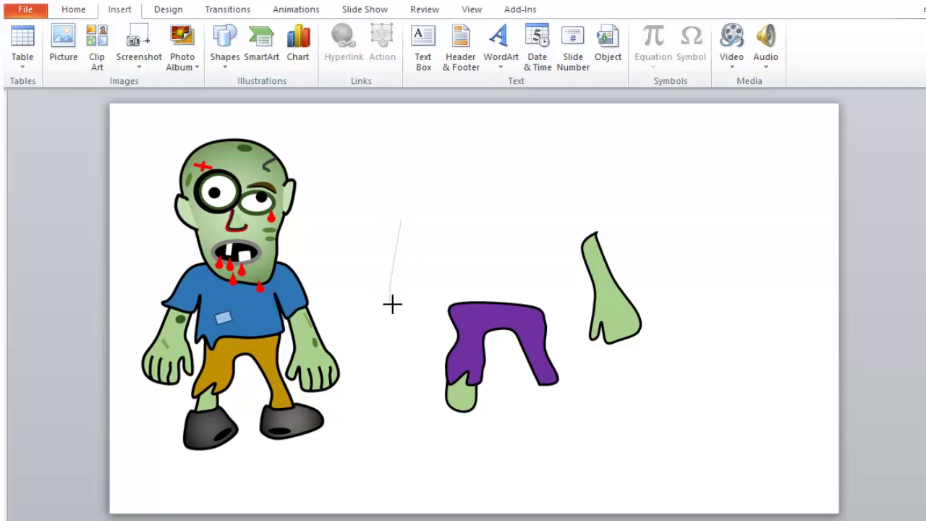
click(392, 304)
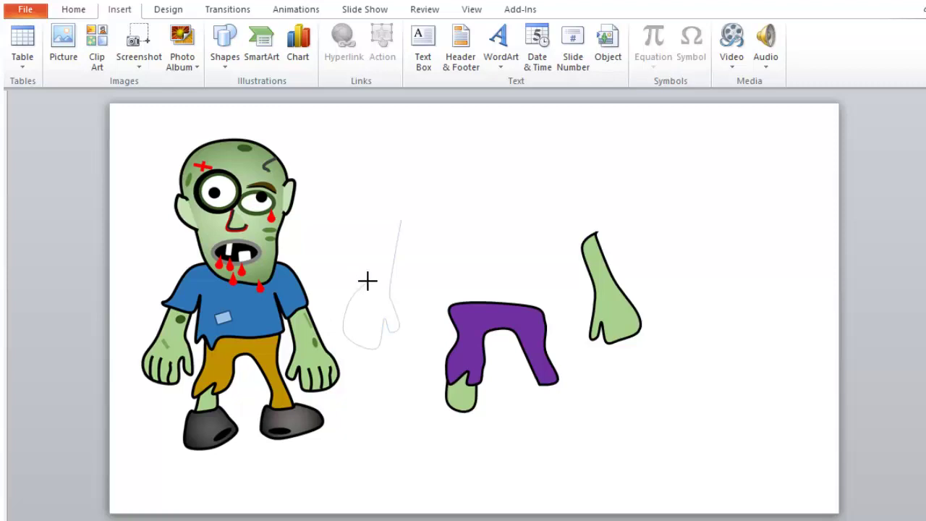
click(401, 220)
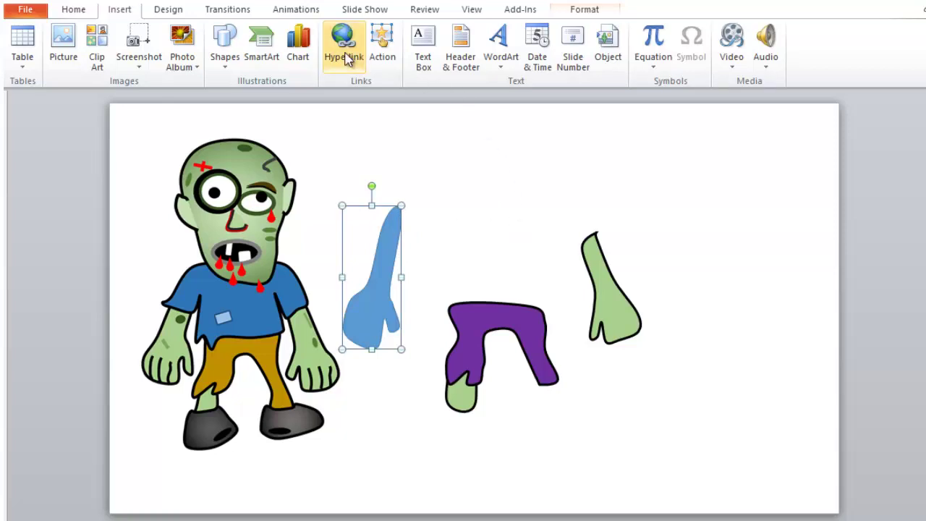
Copy the green arm's fill and outline onto the blue arm with Format Painter
click(567, 11)
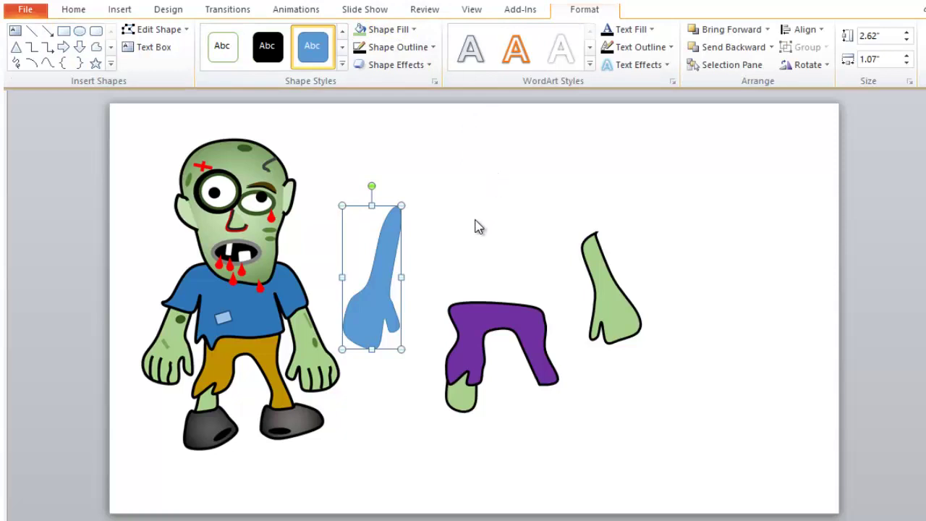
click(602, 276)
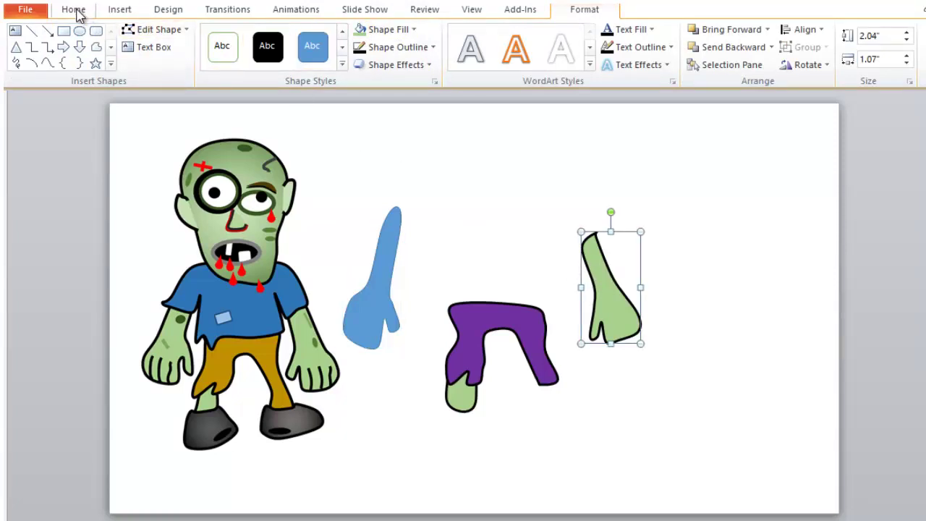
click(26, 13)
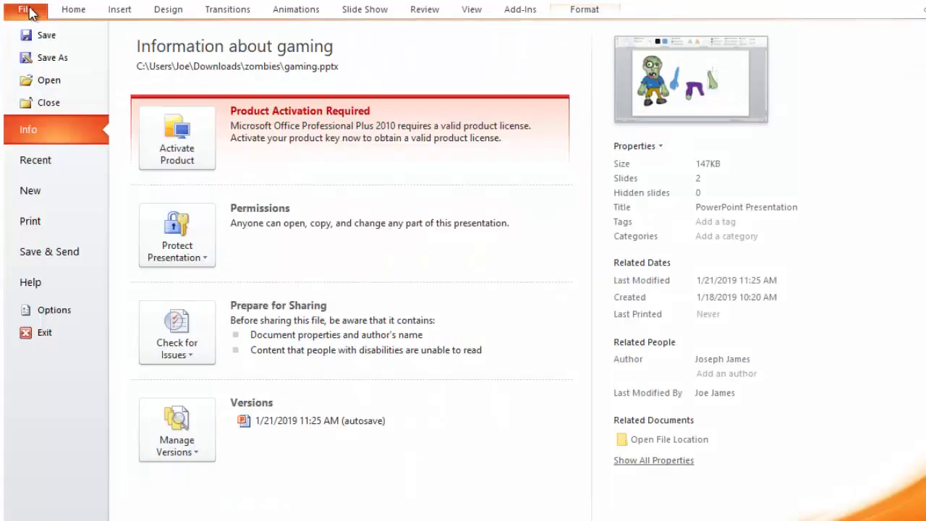
click(65, 12)
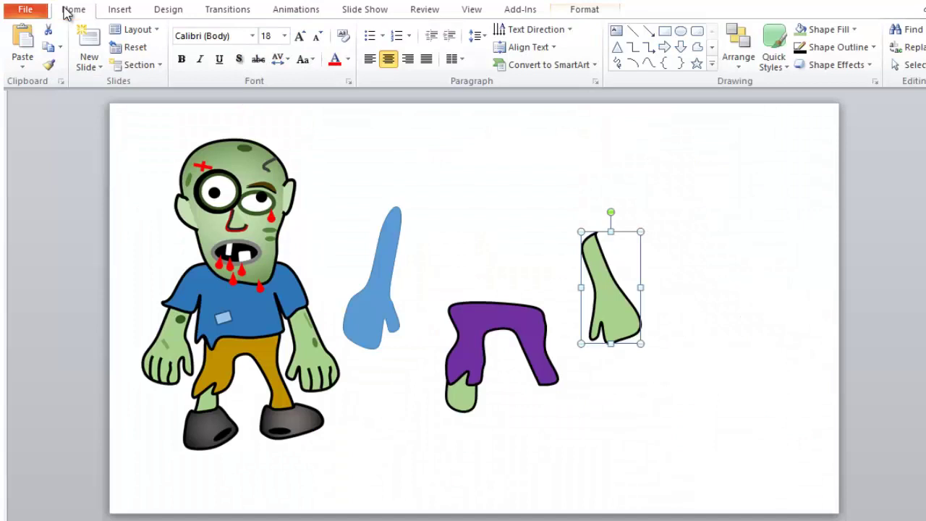
click(48, 67)
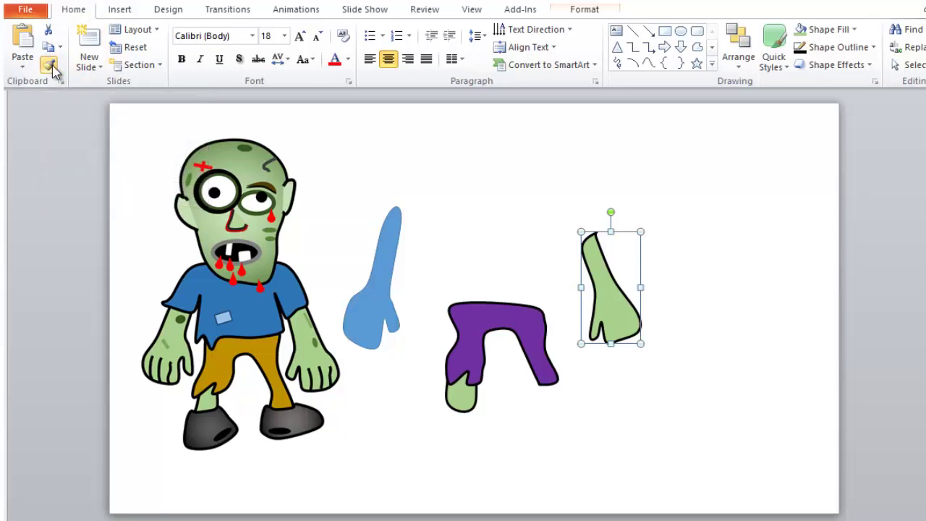
click(372, 295)
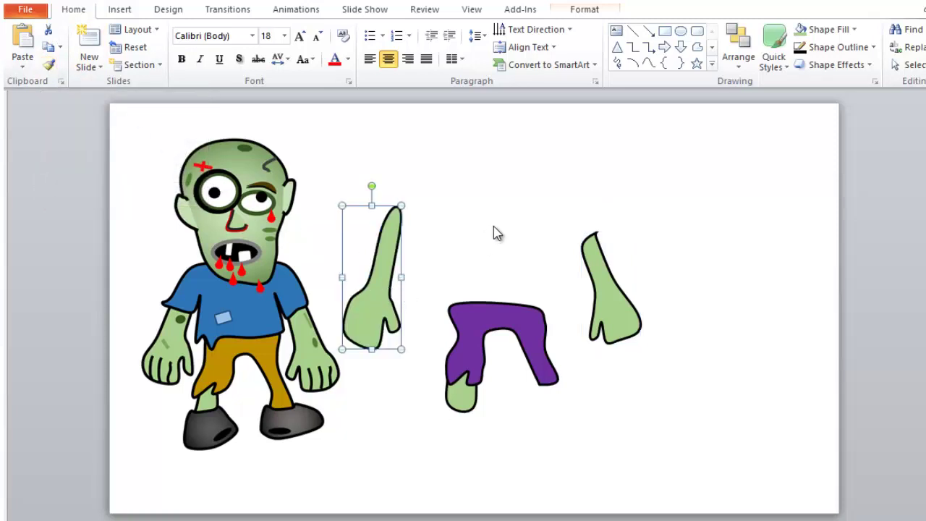
click(481, 241)
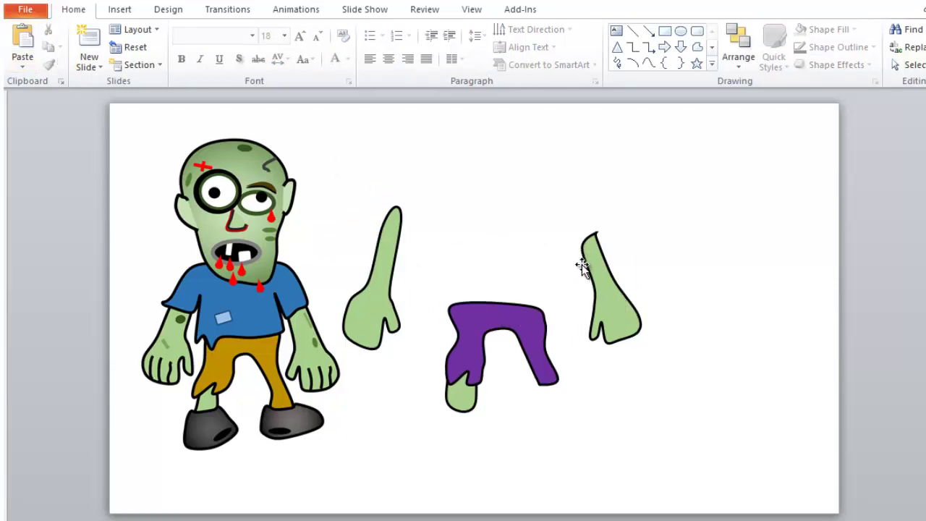
click(600, 281)
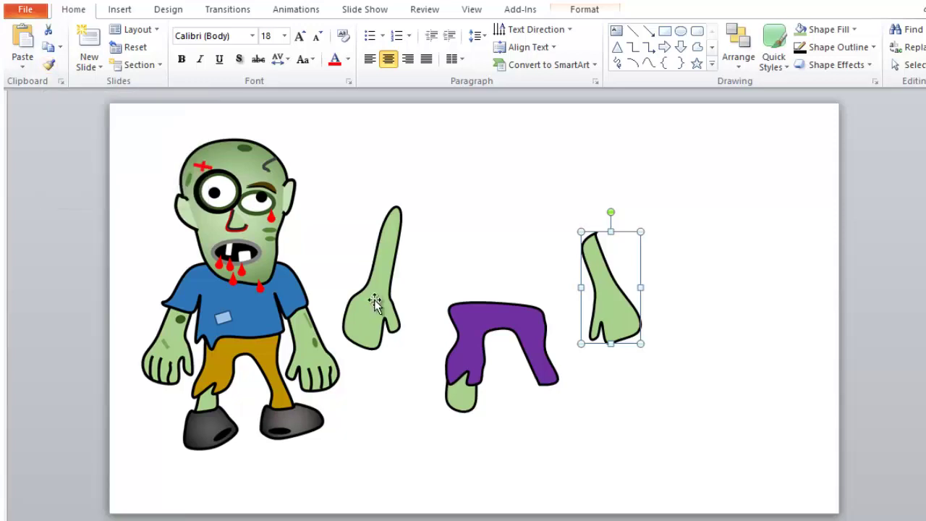
click(448, 238)
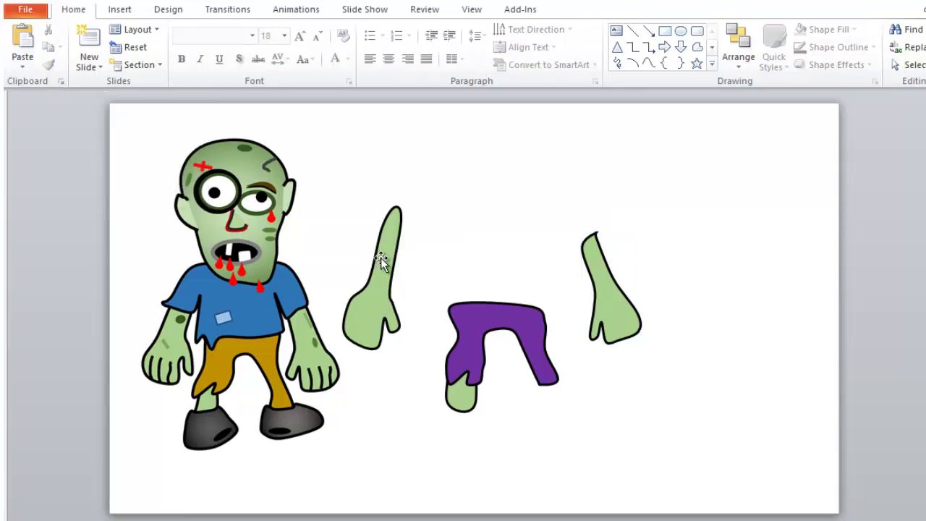
Shrink the arm left of the trousers to about the other arm's height and move it closer to the trousers
drag(390, 260, 364, 271)
drag(387, 198, 389, 232)
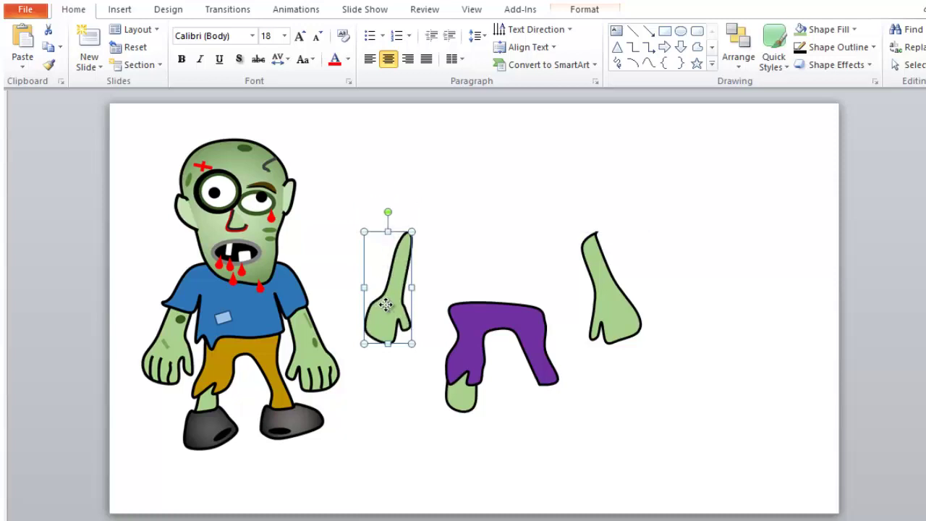
drag(384, 306, 415, 294)
click(517, 262)
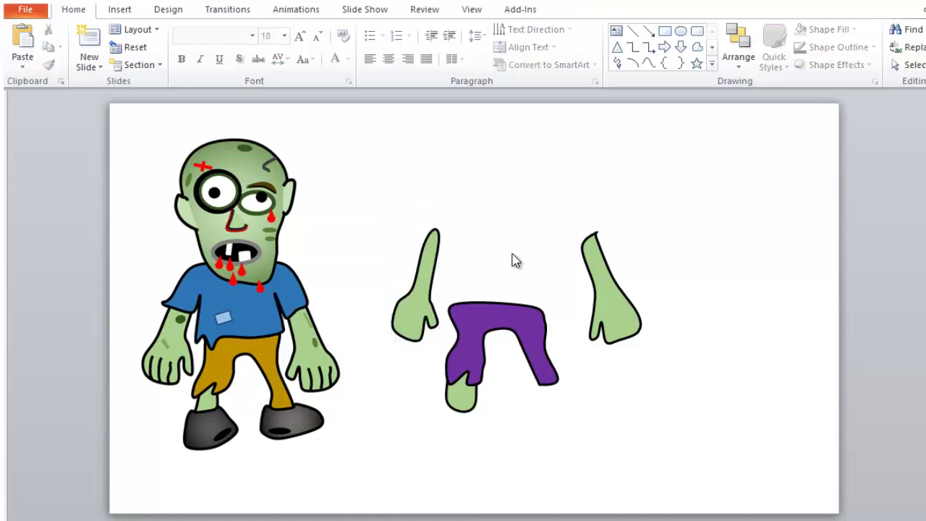